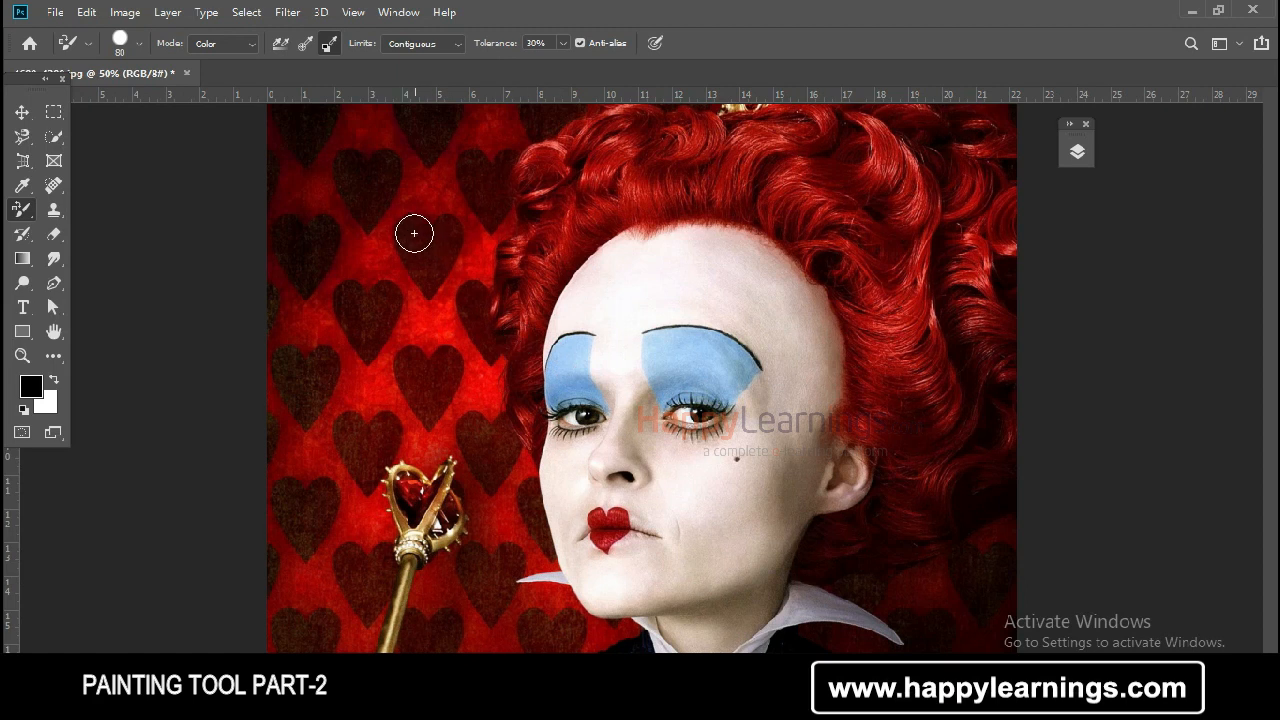
# Step: Activate the Color Replacement tool with continuous sampling
pyautogui.click(279, 44)
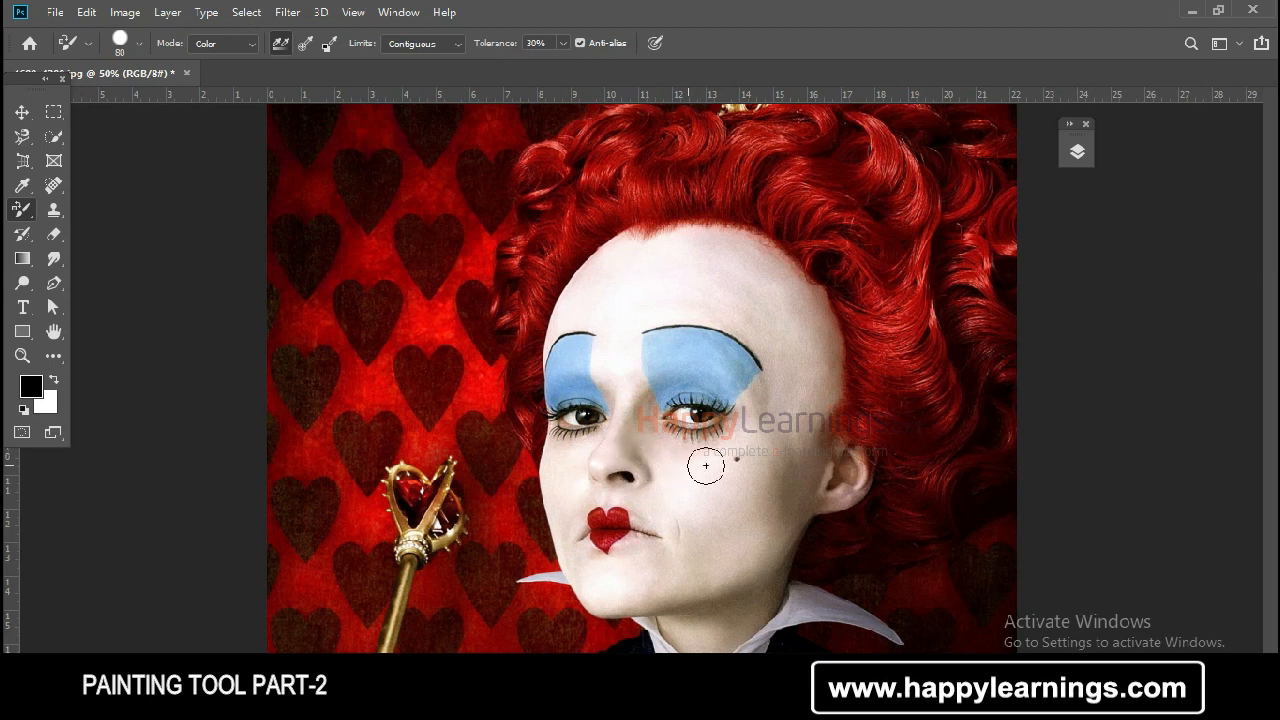
pyautogui.hotkey('ctrl', '+')
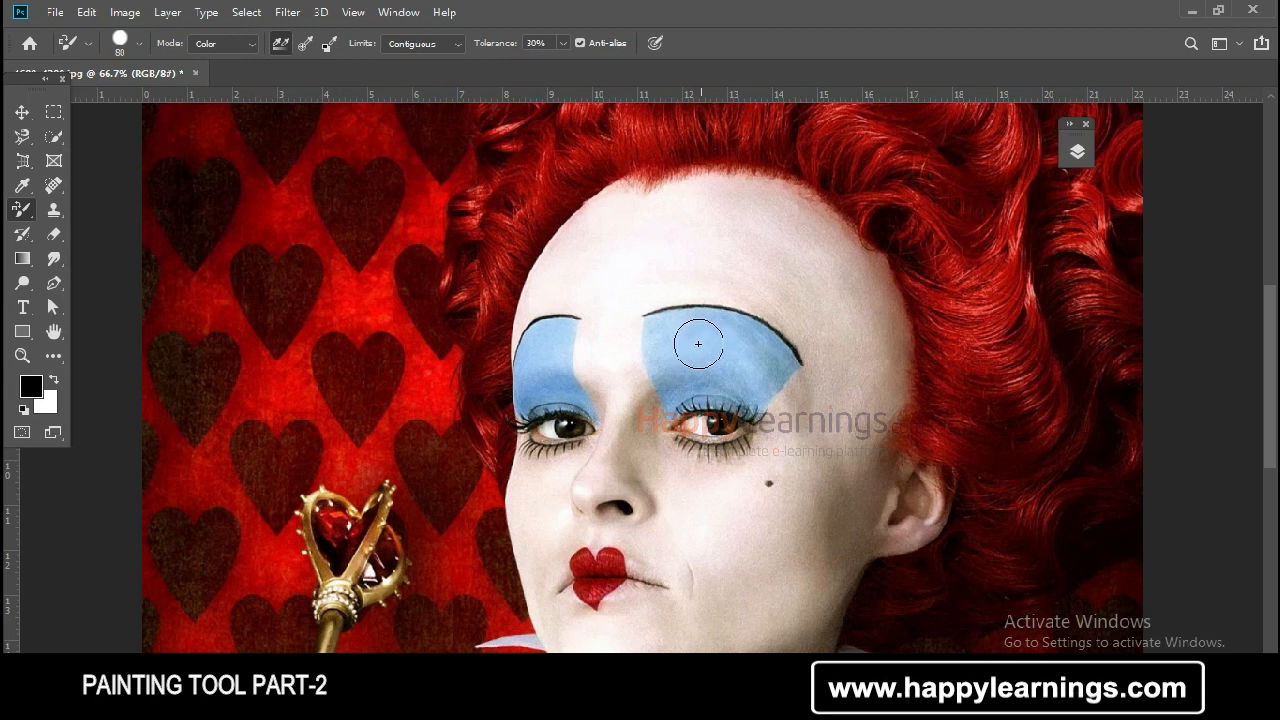
pyautogui.rightClick(22, 209)
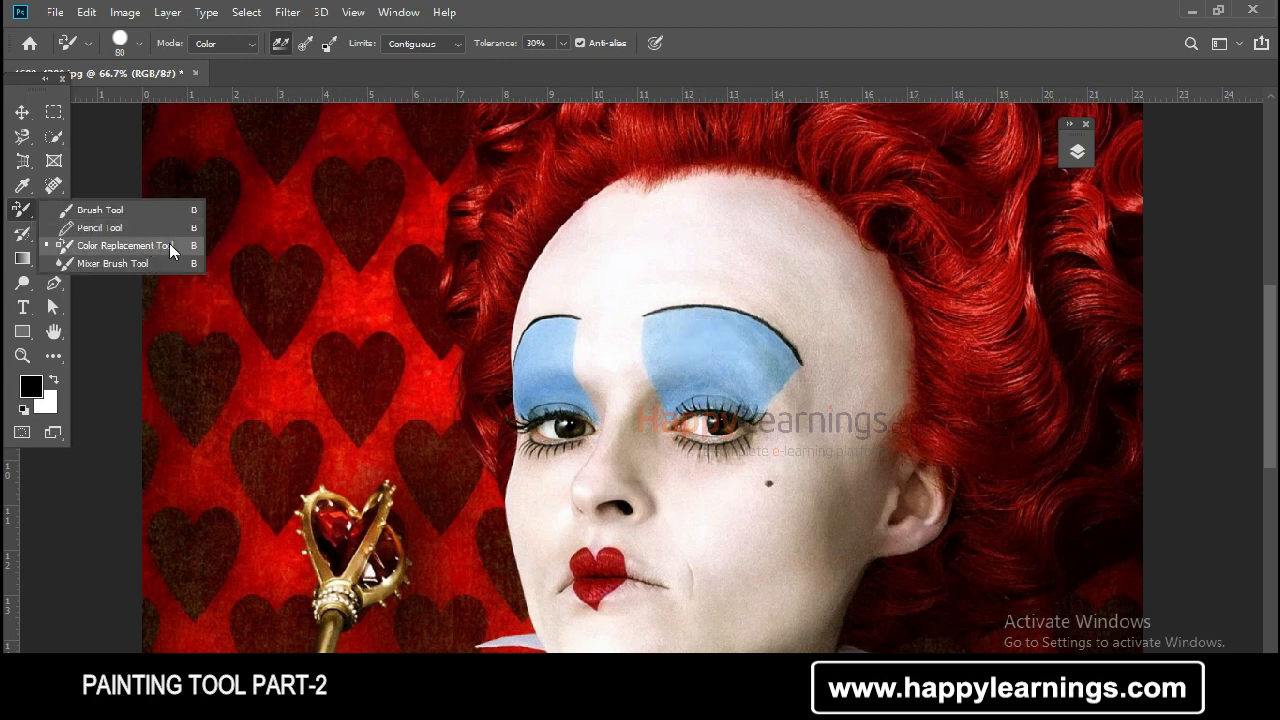
pyautogui.rightClick(17, 210)
pyautogui.click(181, 246)
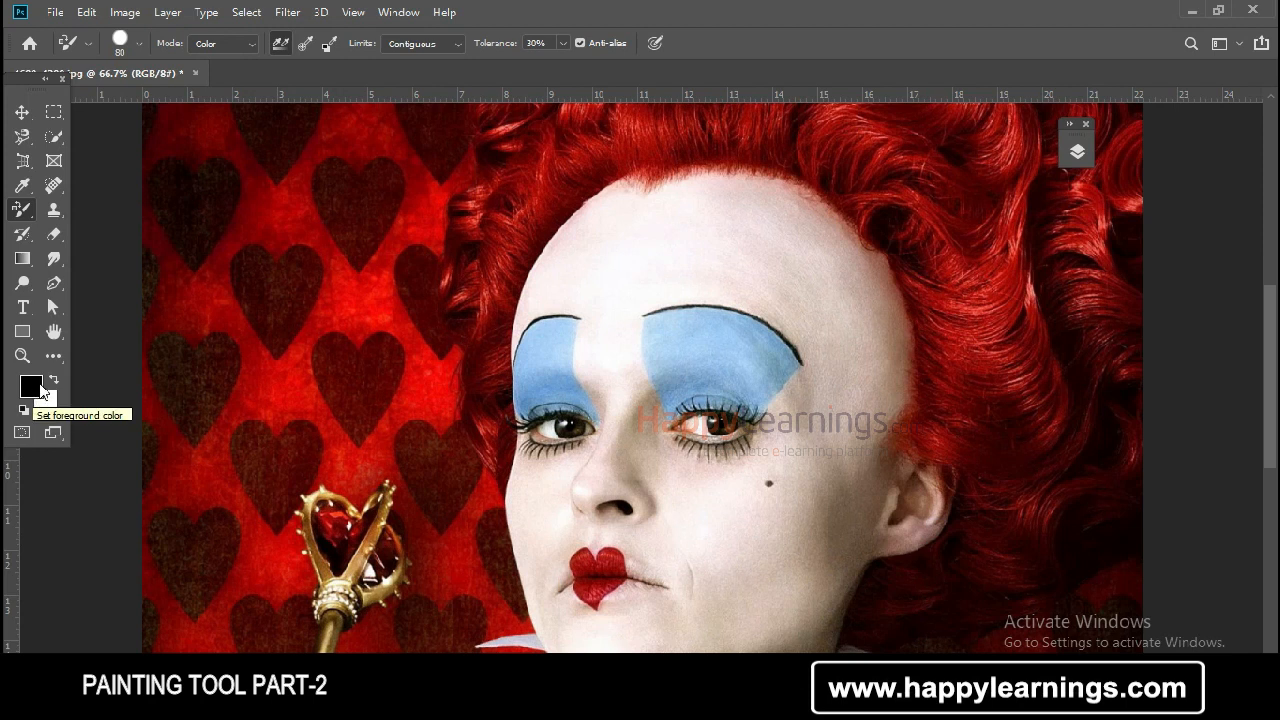
# Step: Set the foreground color to green 16e447 and recolor the blue eyeshadow over the right-hand eye in the portrait
pyautogui.click(31, 386)
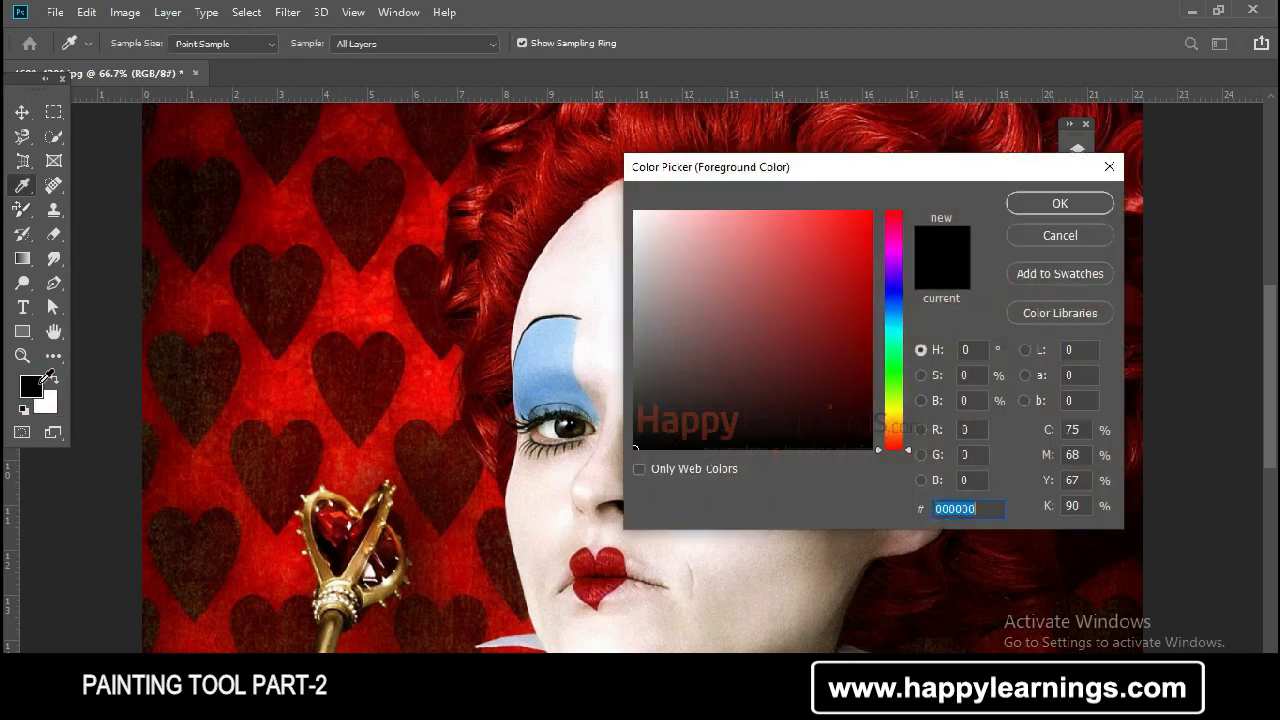
pyautogui.click(896, 370)
pyautogui.click(837, 254)
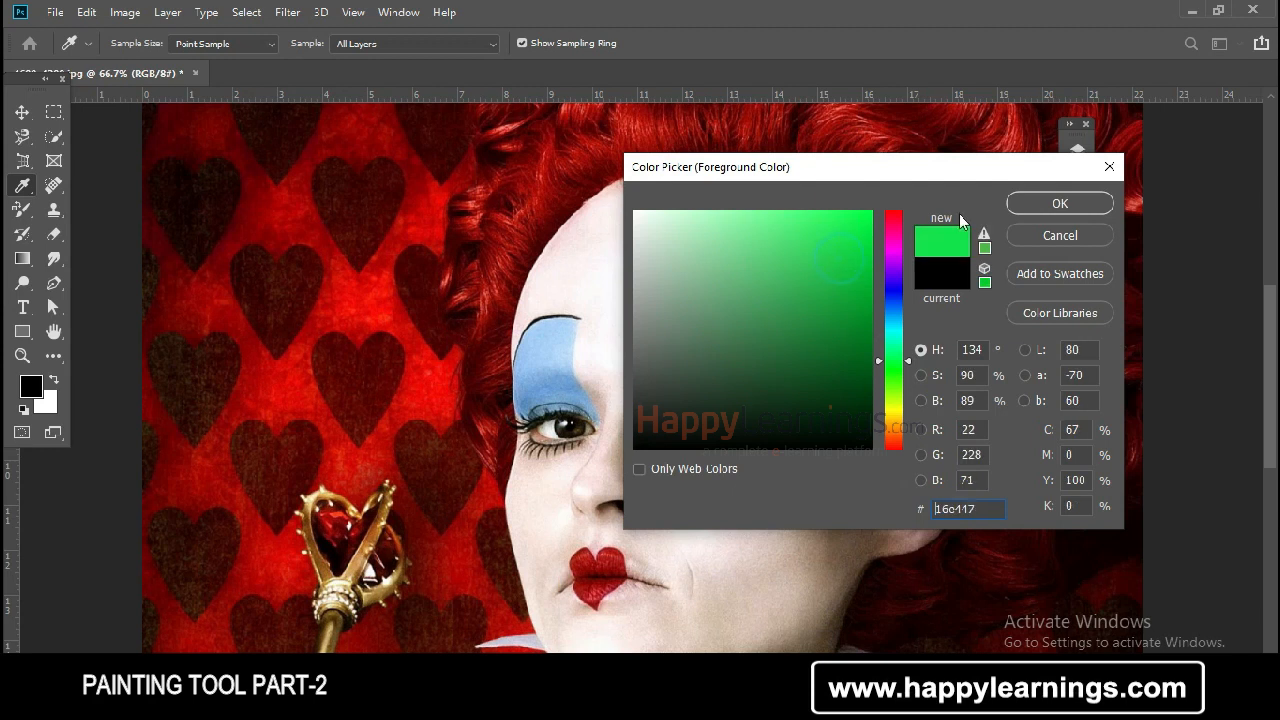
pyautogui.click(1060, 203)
pyautogui.moveTo(666, 337)
pyautogui.mouseDown()
pyautogui.moveTo(761, 349)
pyautogui.moveTo(773, 381)
pyautogui.moveTo(752, 407)
pyautogui.moveTo(707, 369)
pyautogui.moveTo(678, 386)
pyautogui.moveTo(671, 411)
pyautogui.moveTo(653, 352)
pyautogui.moveTo(675, 369)
pyautogui.moveTo(732, 316)
pyautogui.moveTo(757, 329)
pyautogui.moveTo(677, 310)
pyautogui.moveTo(769, 333)
pyautogui.moveTo(756, 324)
pyautogui.moveTo(785, 343)
pyautogui.moveTo(786, 376)
pyautogui.moveTo(770, 388)
pyautogui.moveTo(740, 373)
pyautogui.moveTo(703, 383)
pyautogui.moveTo(706, 399)
pyautogui.moveTo(658, 380)
pyautogui.moveTo(685, 410)
pyautogui.moveTo(712, 388)
pyautogui.moveTo(674, 413)
pyautogui.moveTo(706, 398)
pyautogui.moveTo(762, 412)
pyautogui.moveTo(736, 402)
pyautogui.moveTo(752, 412)
pyautogui.moveTo(759, 388)
pyautogui.moveTo(629, 363)
pyautogui.moveTo(690, 330)
pyautogui.mouseUp()
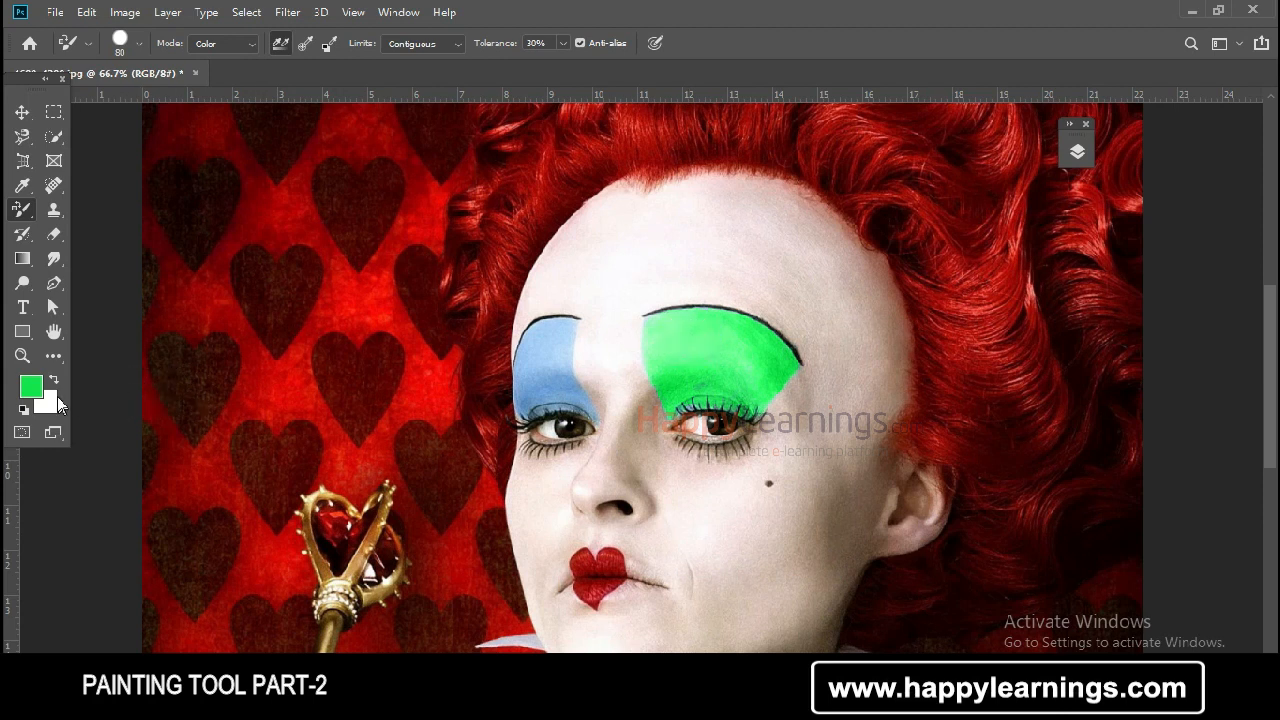
# Step: Set the foreground color to orange e76209 and recolor the left-hand eyeshadow and the red lips
pyautogui.click(32, 387)
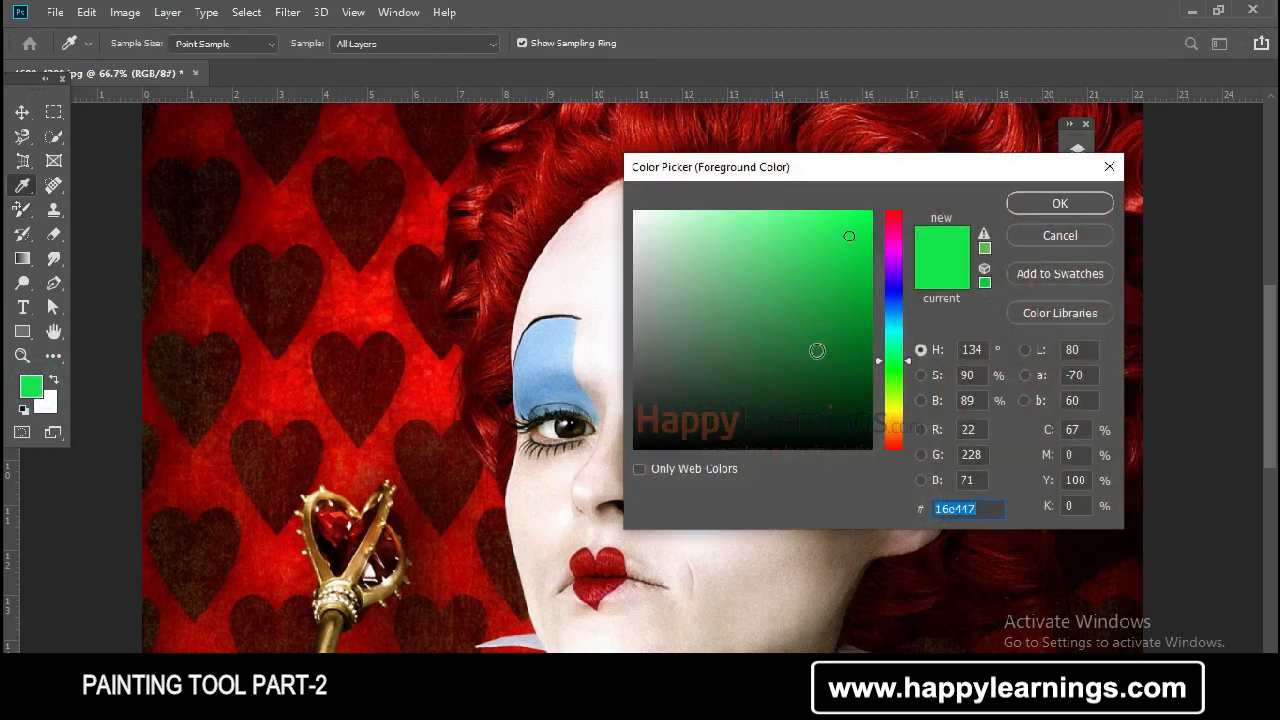
pyautogui.moveTo(903, 443); pyautogui.dragTo(894, 425)
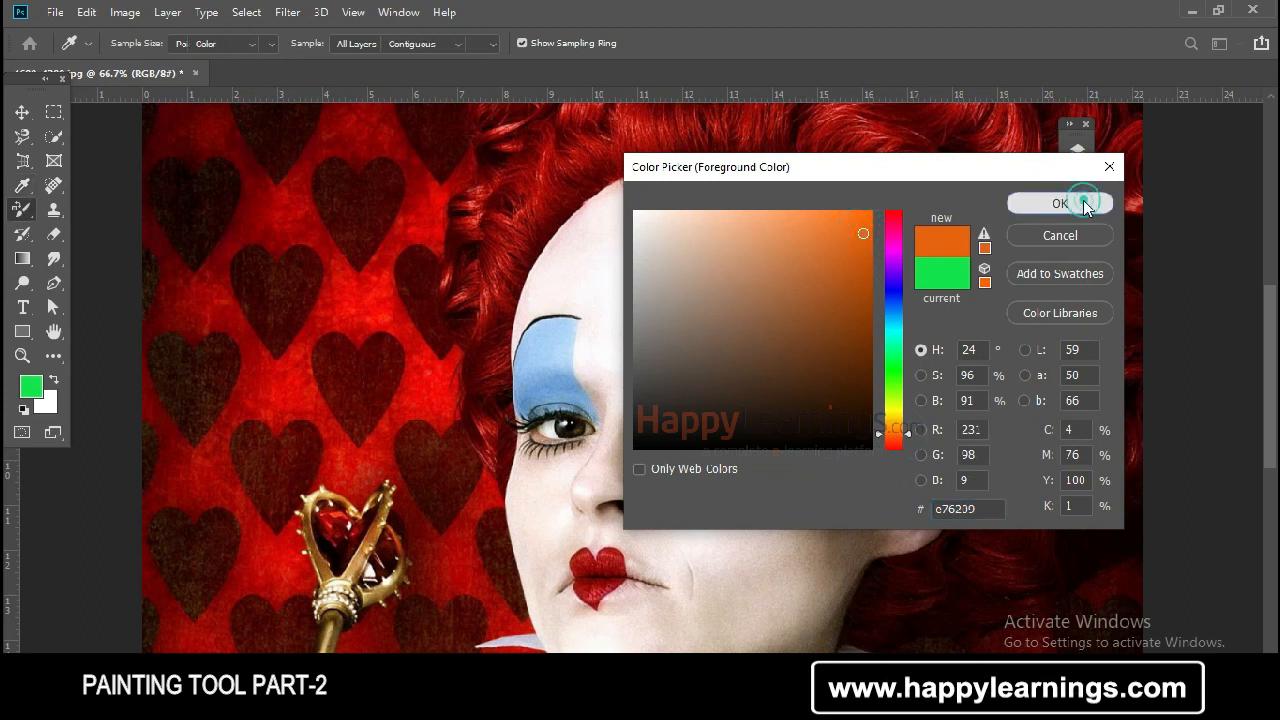
pyautogui.click(1060, 203)
pyautogui.moveTo(543, 349)
pyautogui.mouseDown()
pyautogui.moveTo(543, 337)
pyautogui.moveTo(545, 368)
pyautogui.moveTo(580, 404)
pyautogui.moveTo(573, 352)
pyautogui.moveTo(543, 366)
pyautogui.moveTo(523, 352)
pyautogui.moveTo(526, 396)
pyautogui.moveTo(512, 408)
pyautogui.moveTo(556, 392)
pyautogui.moveTo(580, 323)
pyautogui.moveTo(523, 357)
pyautogui.moveTo(578, 354)
pyautogui.moveTo(557, 356)
pyautogui.mouseUp()
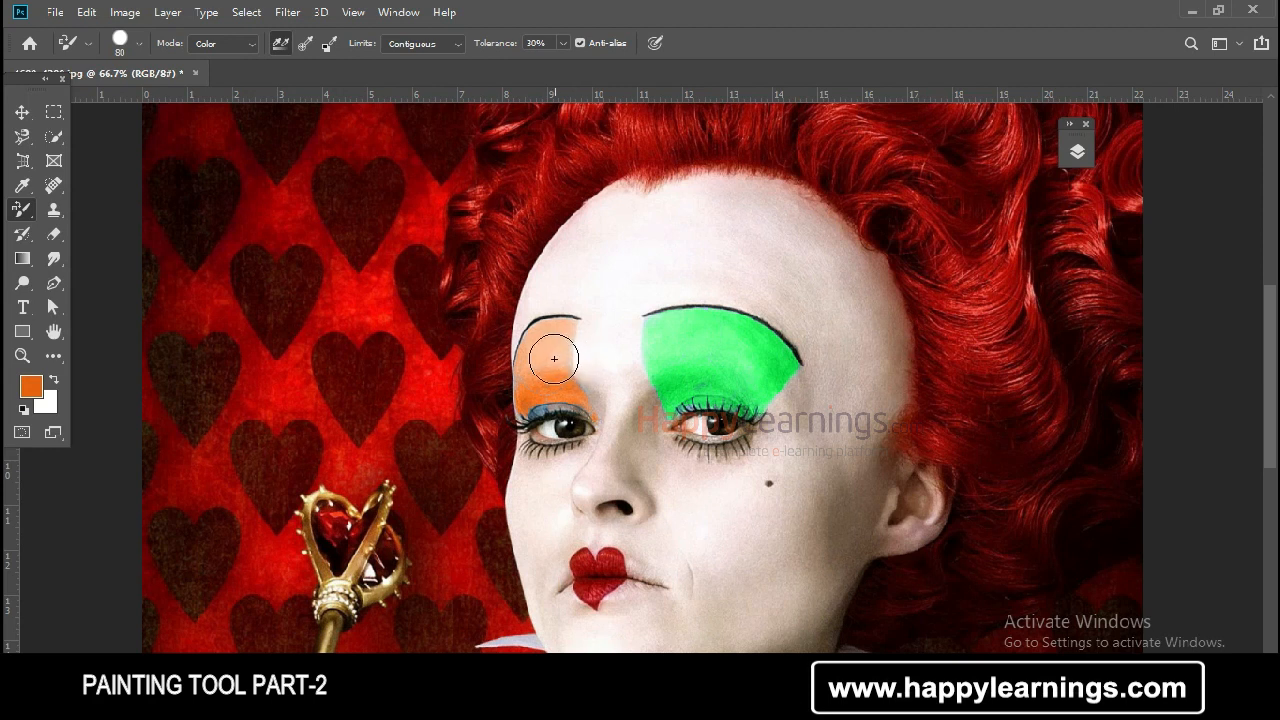
pyautogui.moveTo(608, 562)
pyautogui.mouseDown()
pyautogui.moveTo(593, 601)
pyautogui.moveTo(611, 585)
pyautogui.moveTo(576, 559)
pyautogui.moveTo(593, 598)
pyautogui.moveTo(610, 560)
pyautogui.mouseUp()
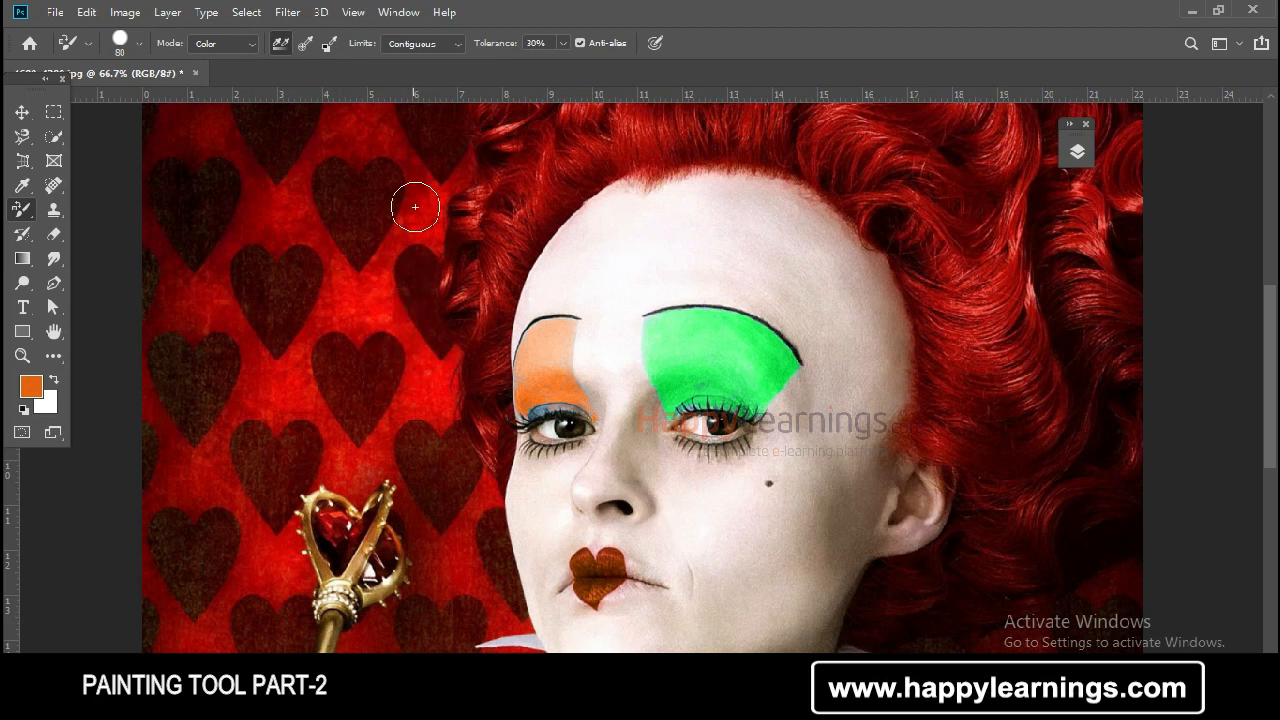
# Step: Compare the tolerance setting of the Magic Wand tool with that of the Color Replacement tool
pyautogui.click(536, 43)
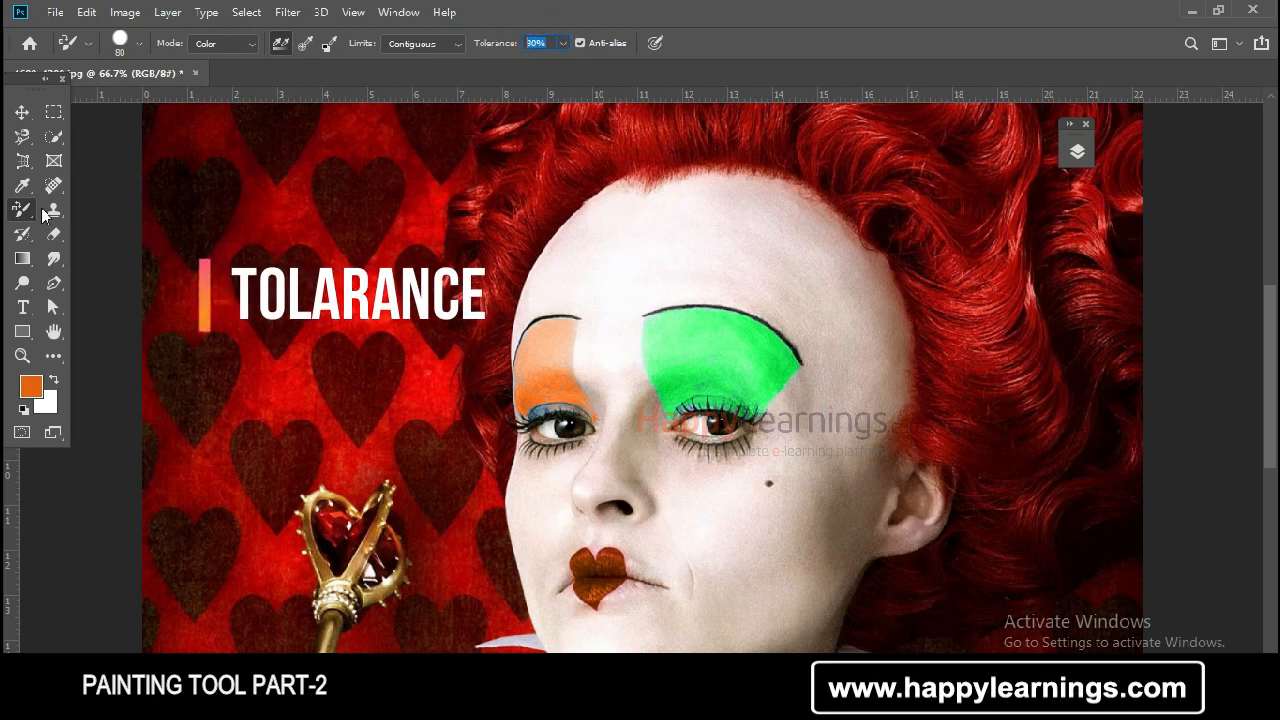
pyautogui.click(49, 133)
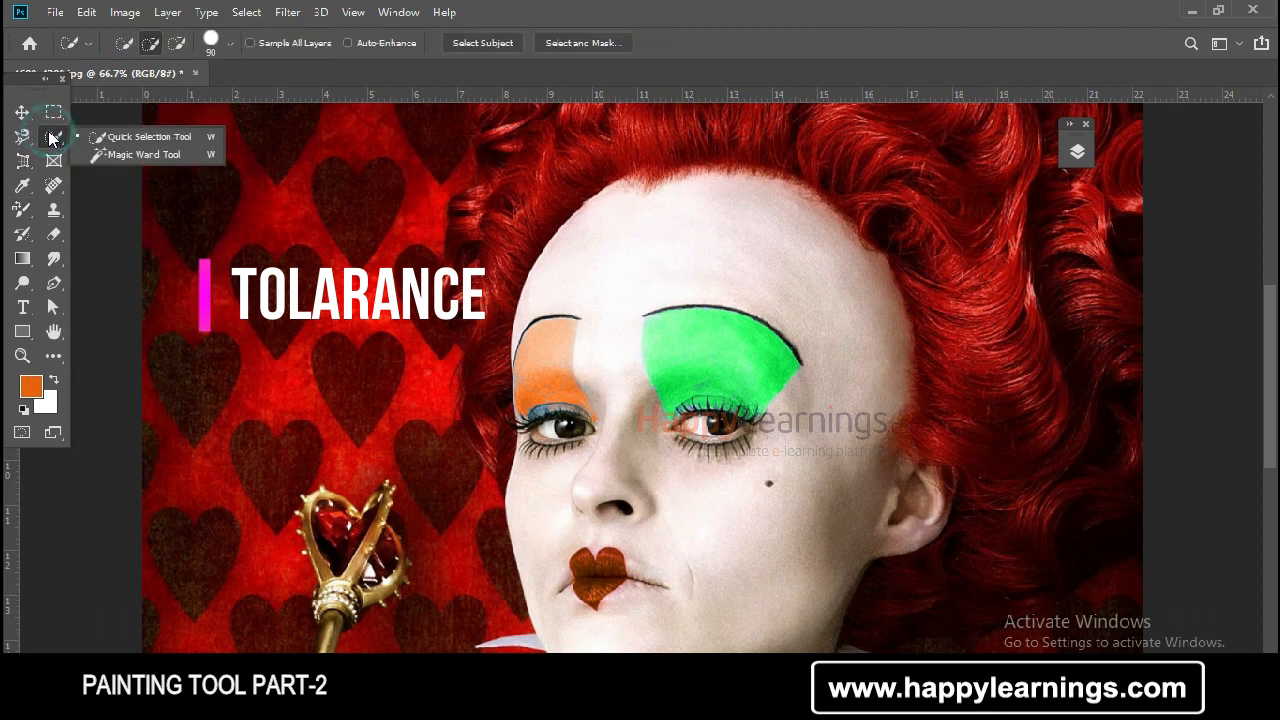
pyautogui.click(128, 154)
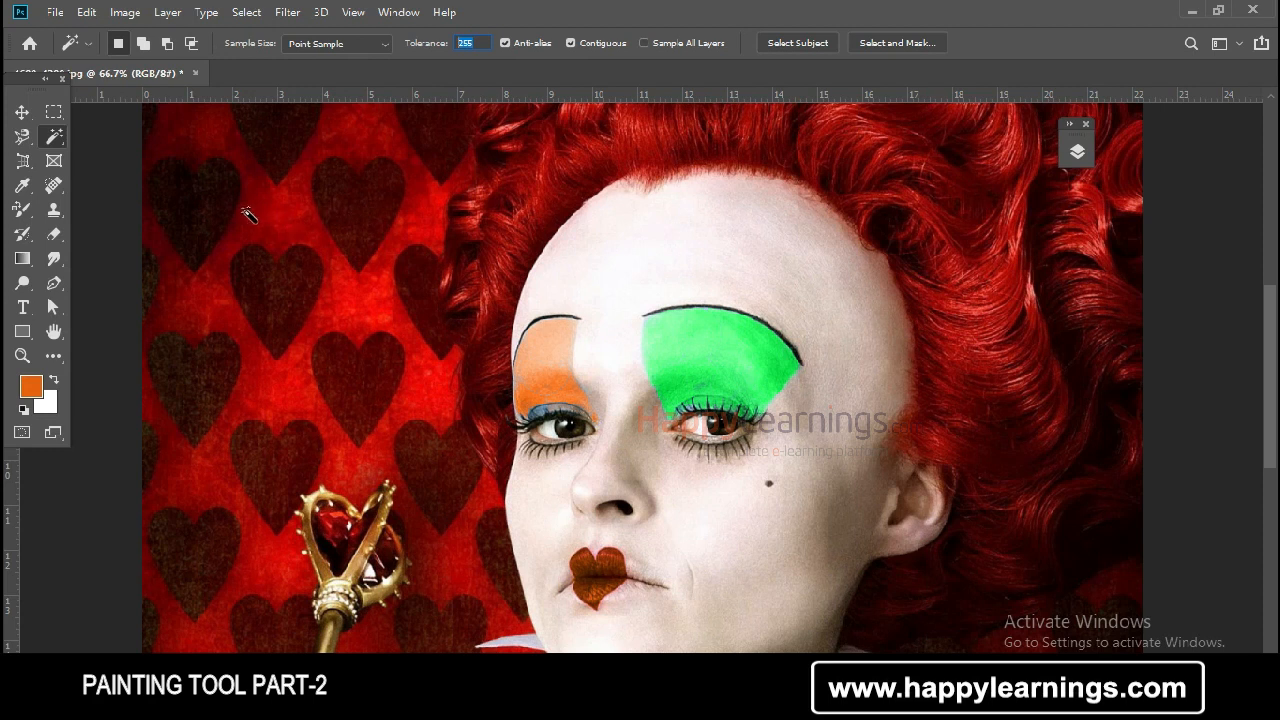
pyautogui.click(24, 212)
pyautogui.rightClick(28, 218)
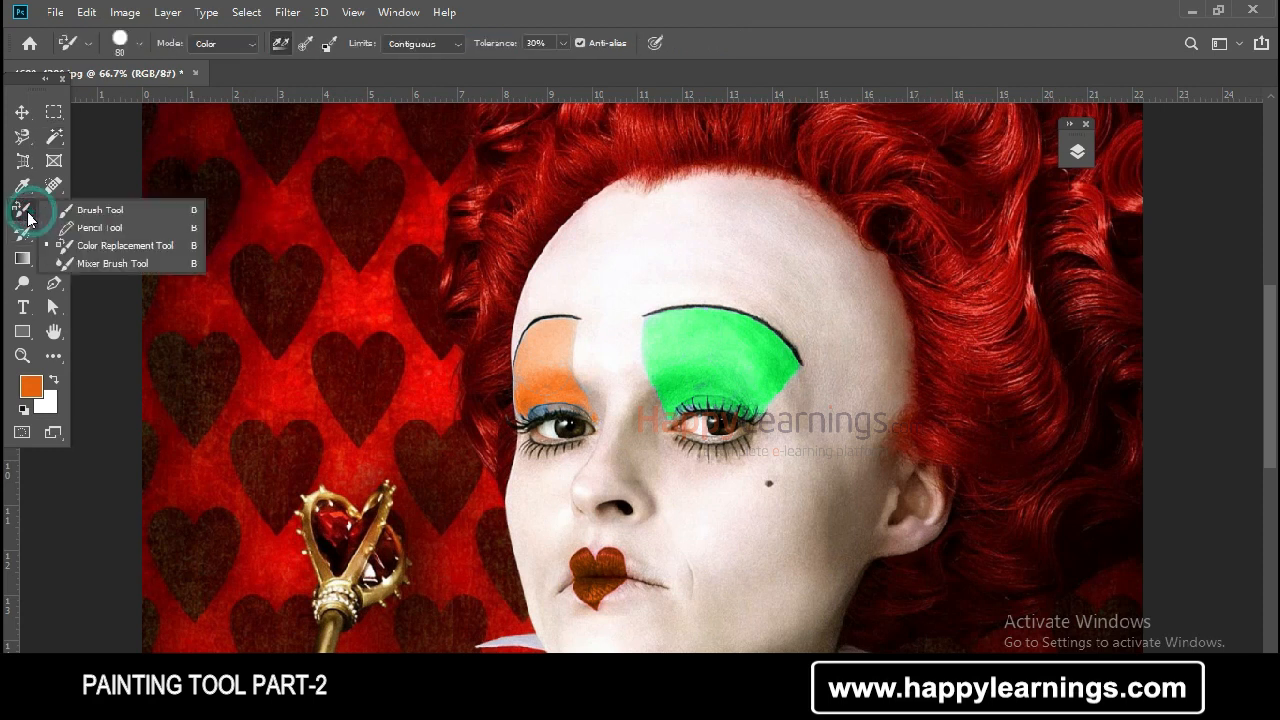
pyautogui.click(137, 246)
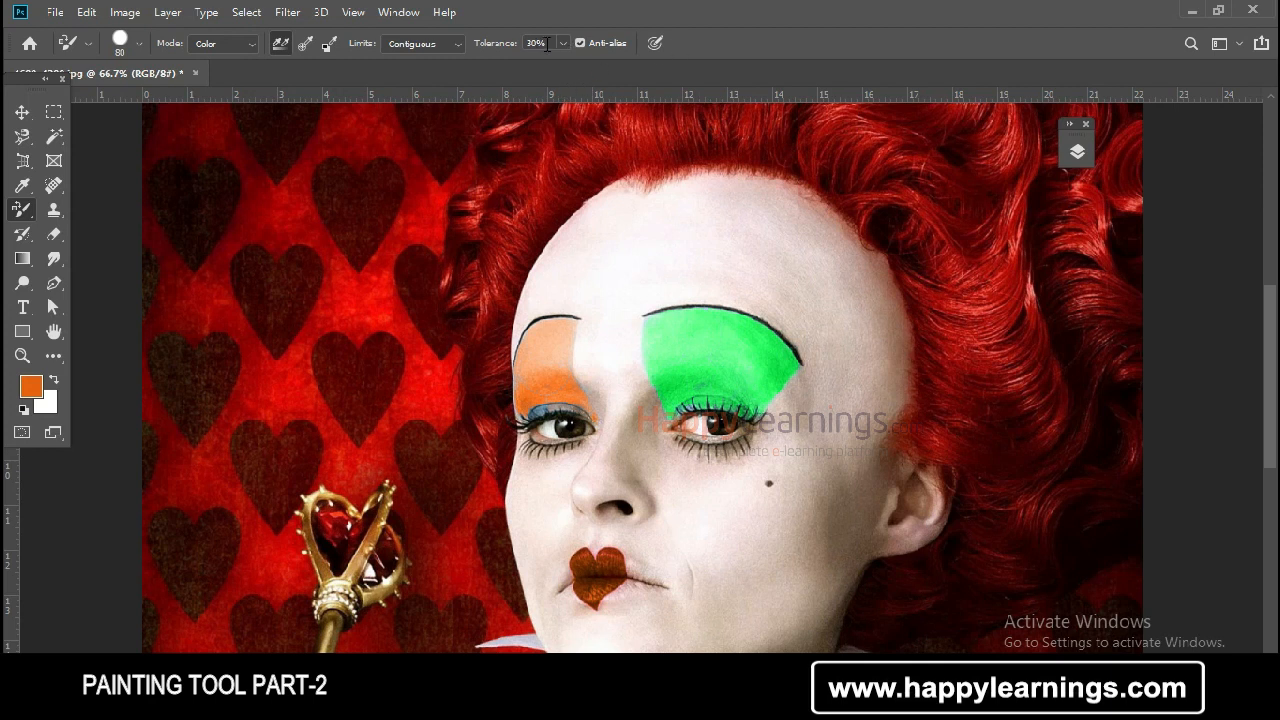
pyautogui.click(550, 42)
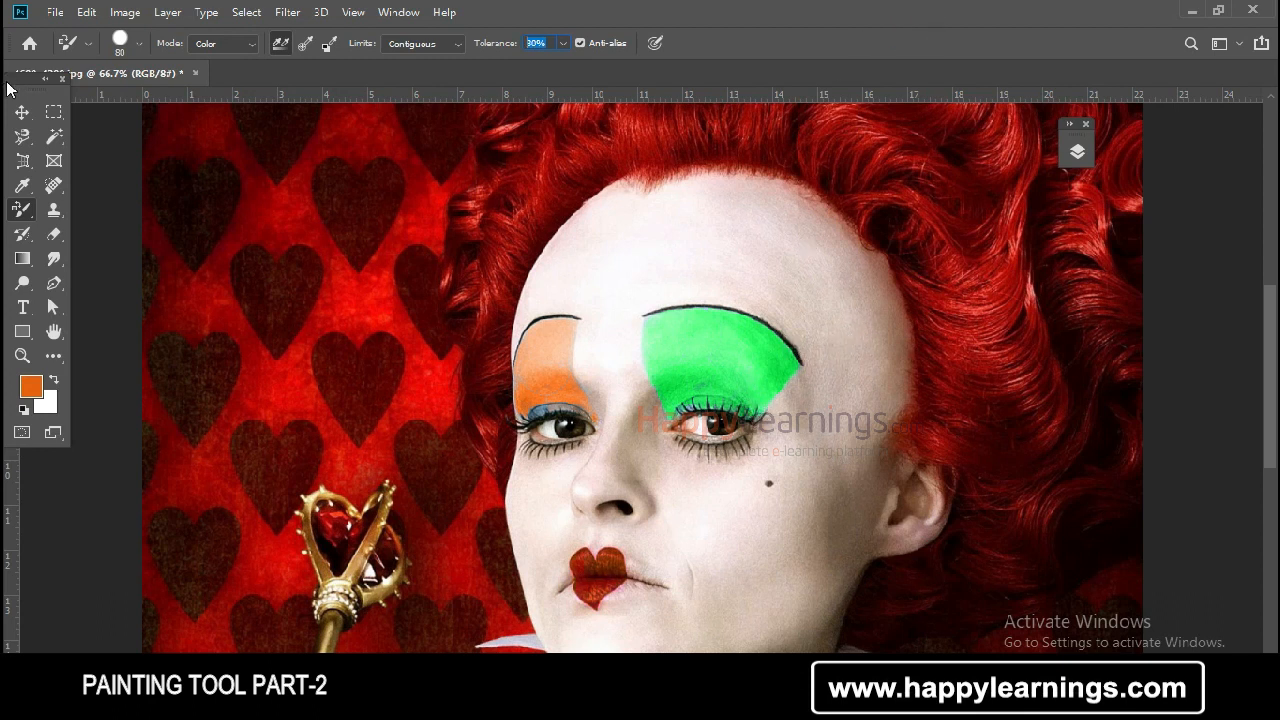
# Step: Undo the orange recoloring of the lips and the left-hand eyeshadow
pyautogui.click(35, 116)
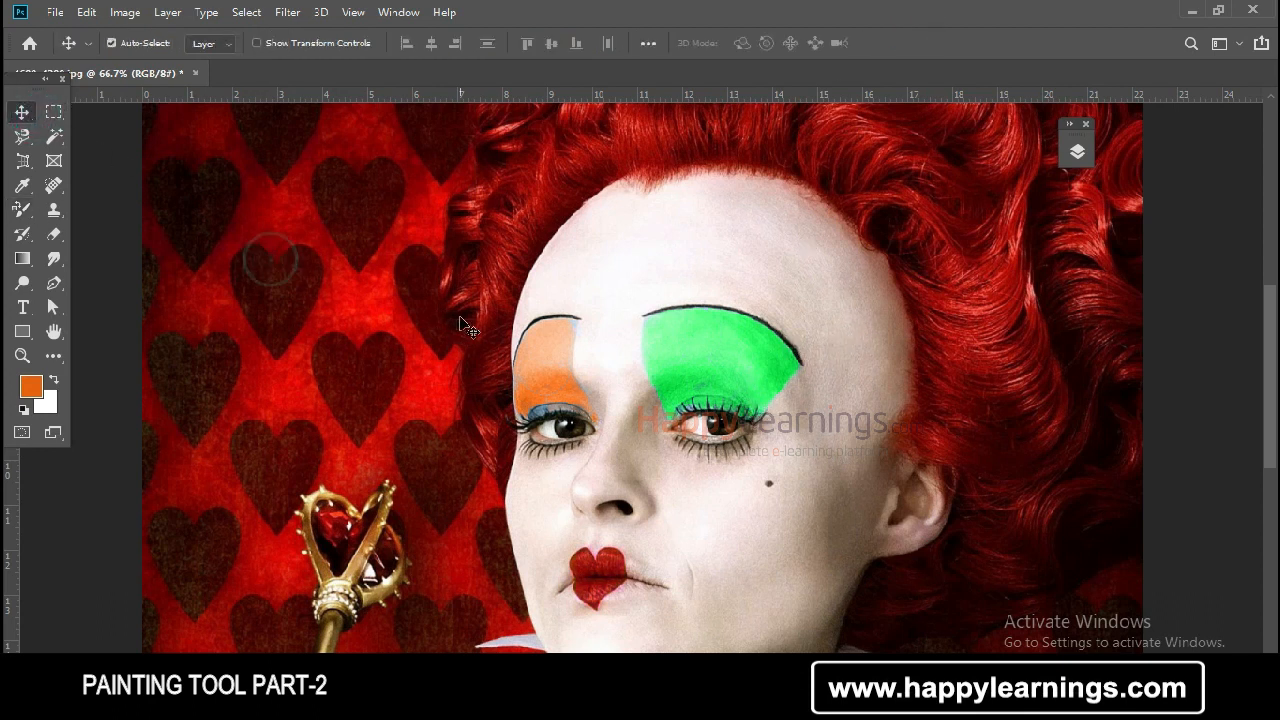
pyautogui.hotkey('ctrl', 'z')
pyautogui.hotkey('ctrl', 'z')
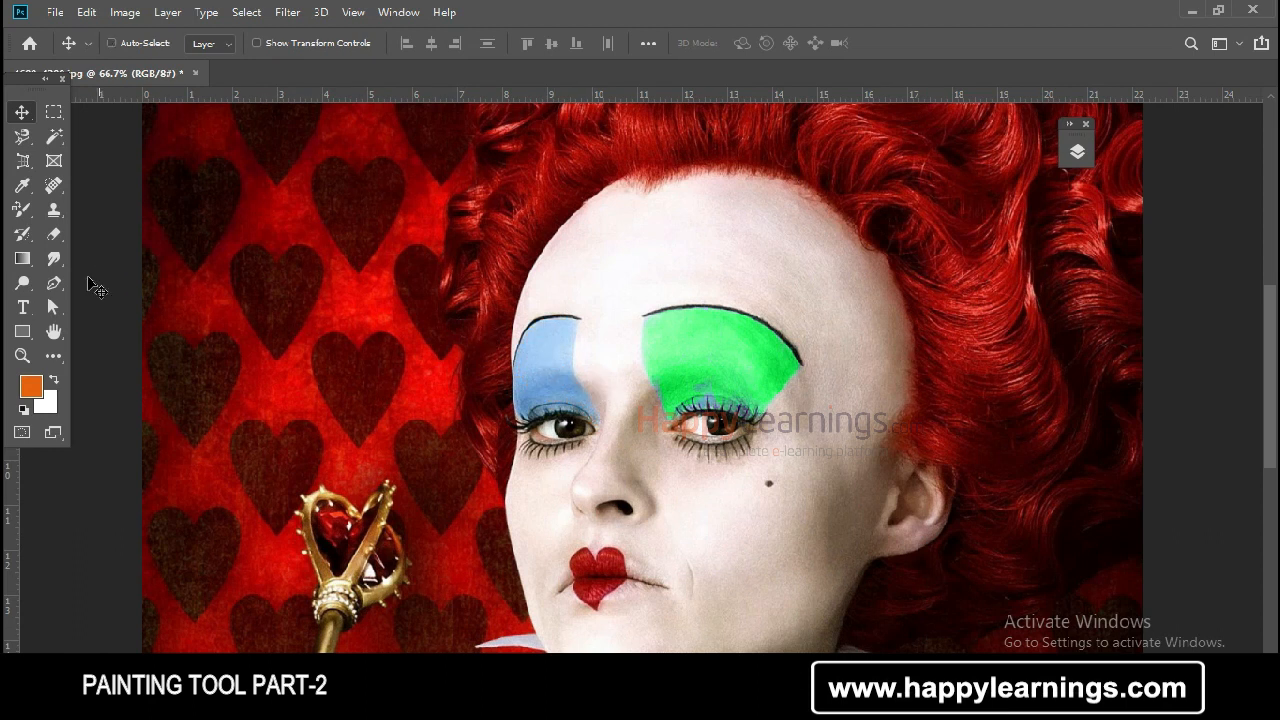
# Step: Try the Color Replacement tool at 100% tolerance on the left-hand eyeshadow and inspect the orange strokes up close
pyautogui.click(22, 209)
pyautogui.click(141, 250)
pyautogui.click(541, 43)
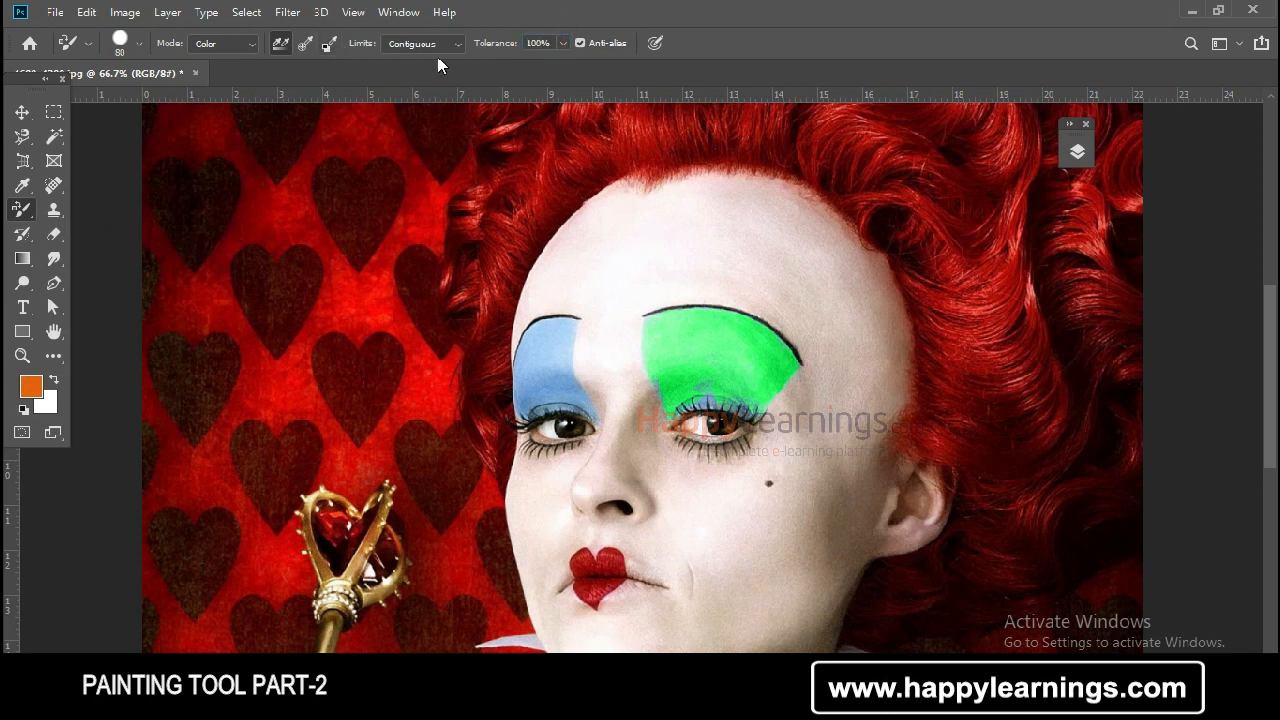
pyautogui.moveTo(543, 349)
pyautogui.mouseDown()
pyautogui.moveTo(570, 323)
pyautogui.moveTo(557, 334)
pyautogui.moveTo(579, 394)
pyautogui.mouseUp()
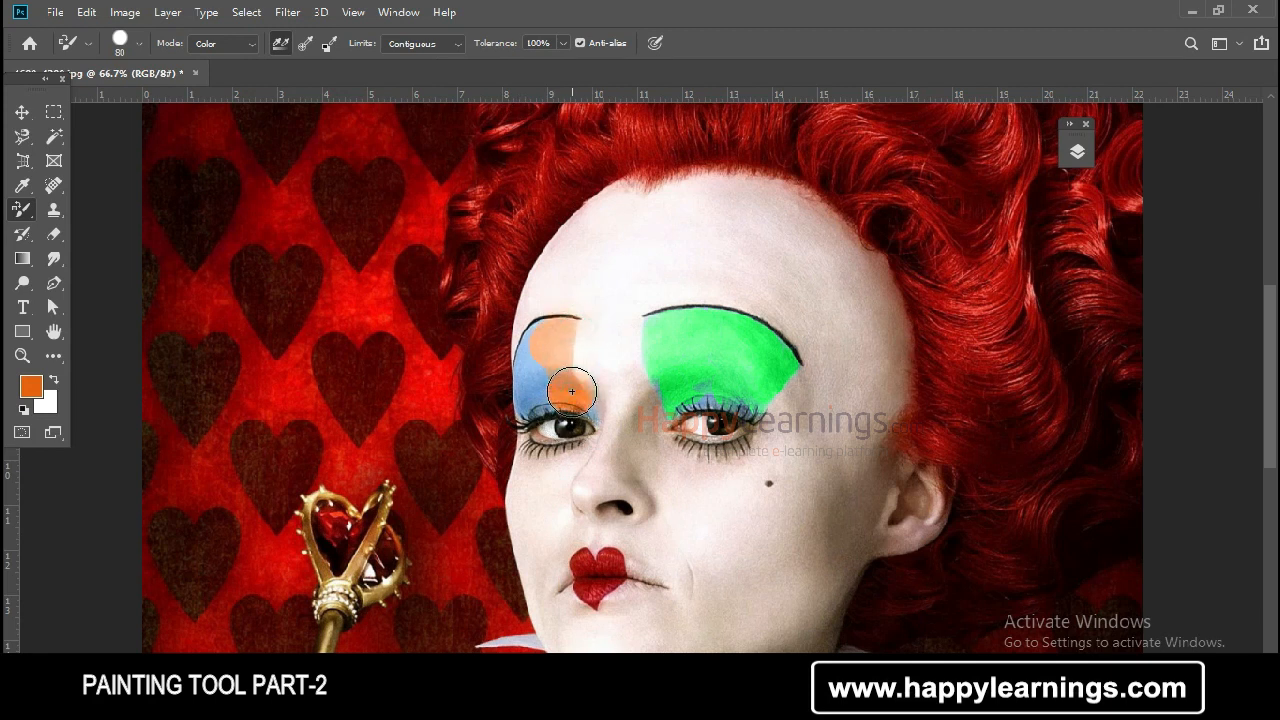
pyautogui.hotkey('ctrl', '+')
pyautogui.hotkey('ctrl', '+')
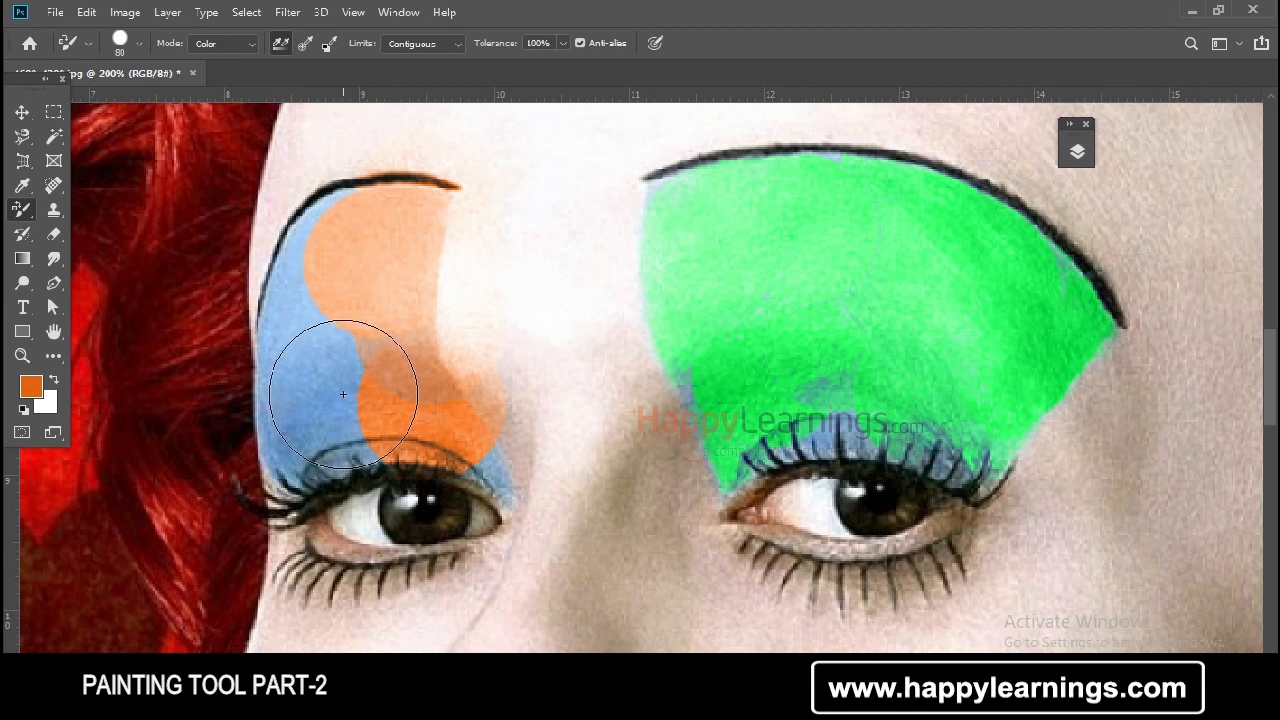
# Step: Set the Color Replacement tolerance to 23%
pyautogui.click(540, 42)
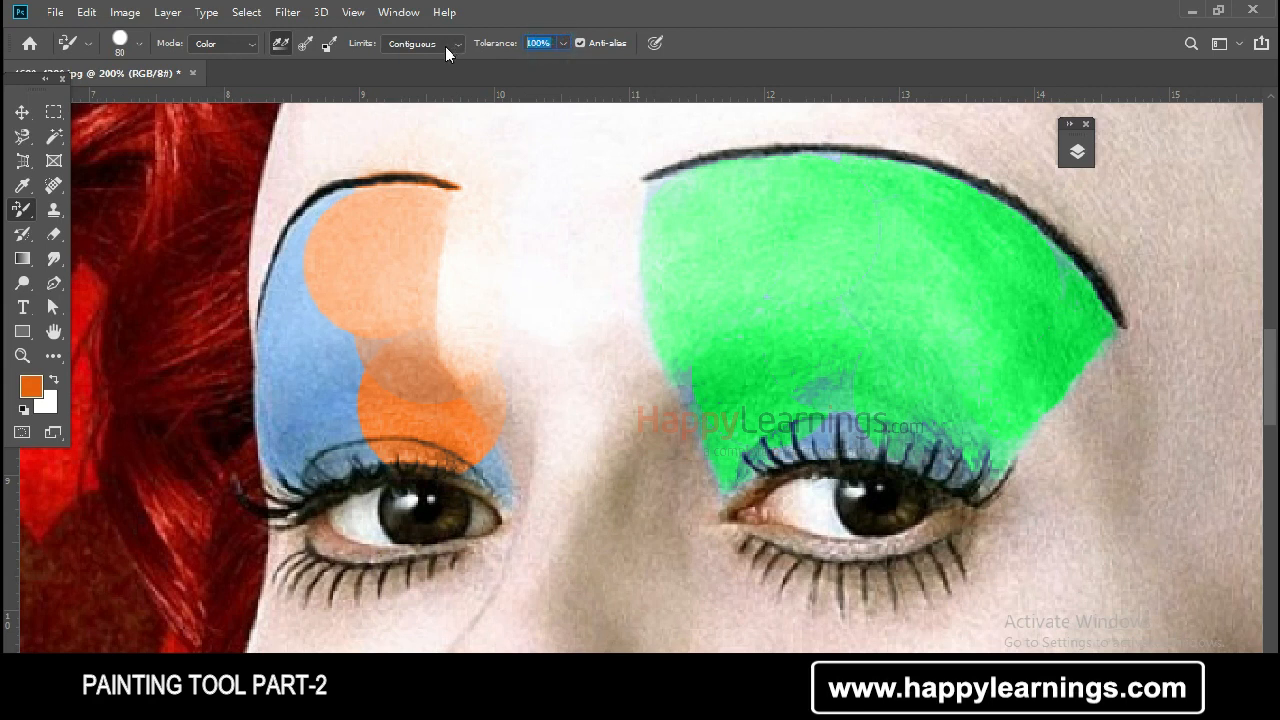
pyautogui.write('23')
pyautogui.hotkey('ctrl', '-')
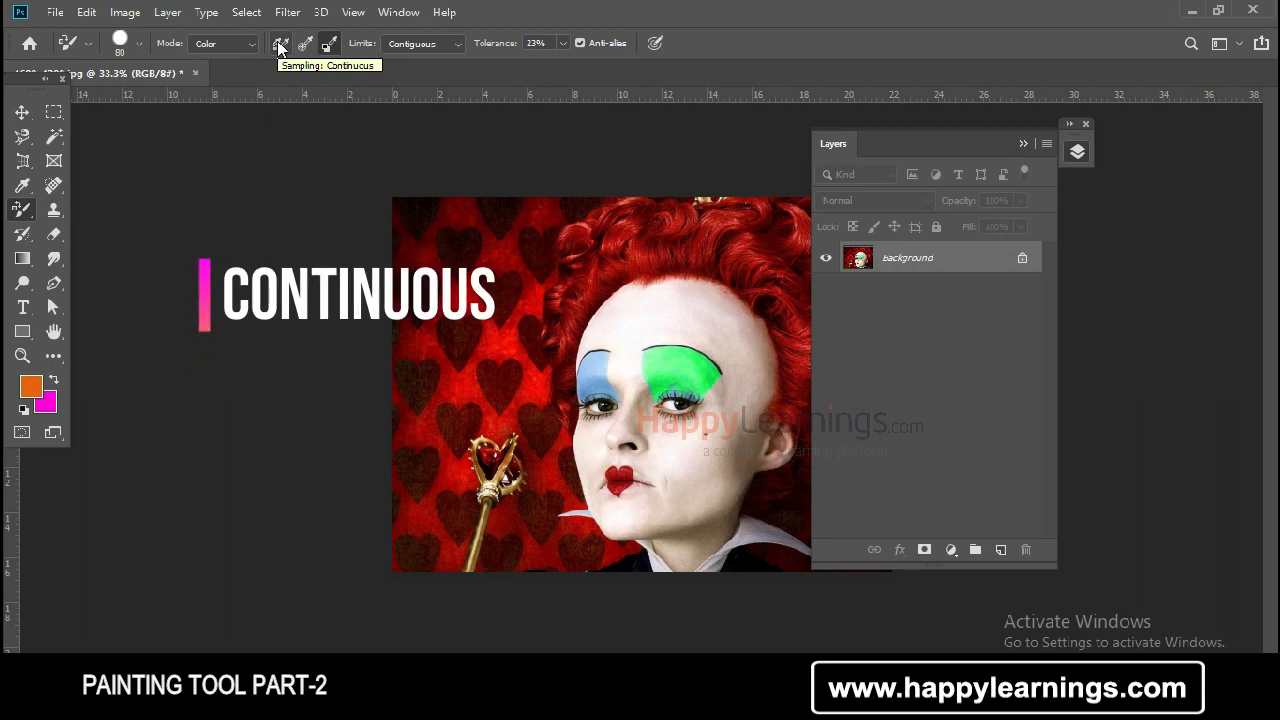
# Step: Recolor the left-hand blue eyeshadow orange using continuous sampling
pyautogui.scroll(1, 603, 418)
pyautogui.scroll(2, 603, 418)
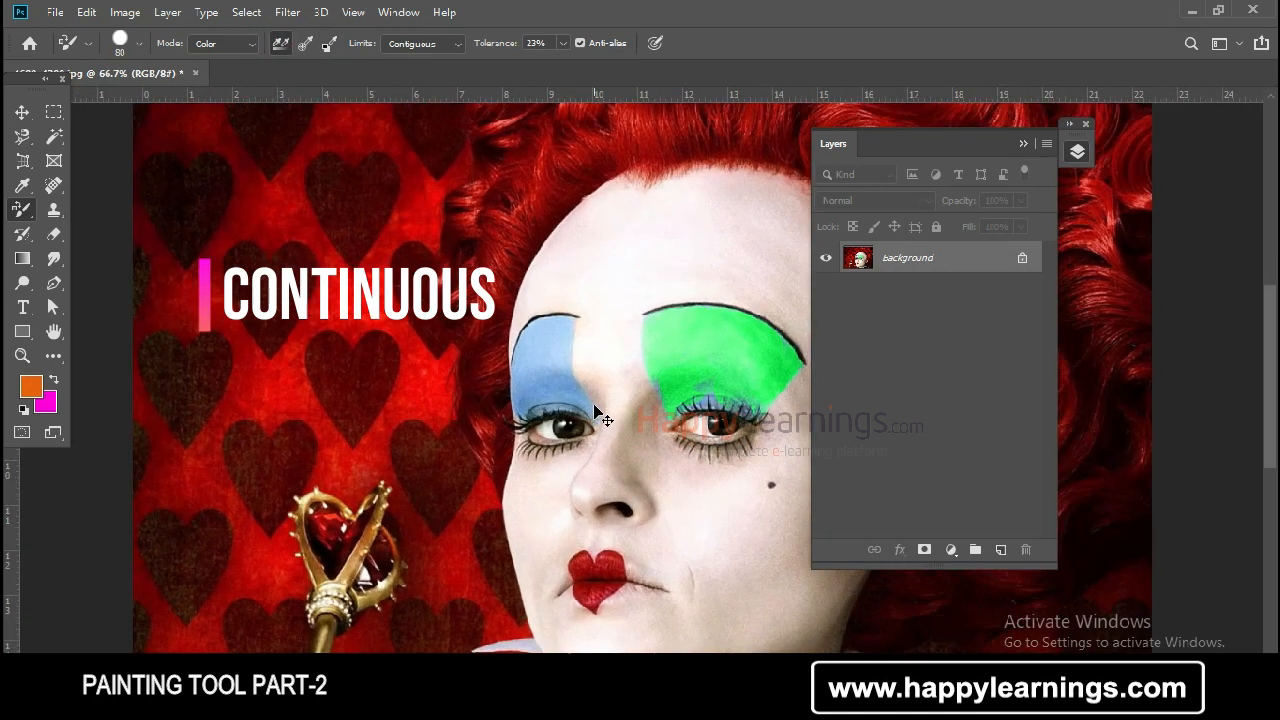
pyautogui.moveTo(466, 396)
pyautogui.mouseDown()
pyautogui.moveTo(480, 309)
pyautogui.moveTo(509, 294)
pyautogui.moveTo(506, 368)
pyautogui.moveTo(558, 418)
pyautogui.moveTo(545, 410)
pyautogui.mouseUp()
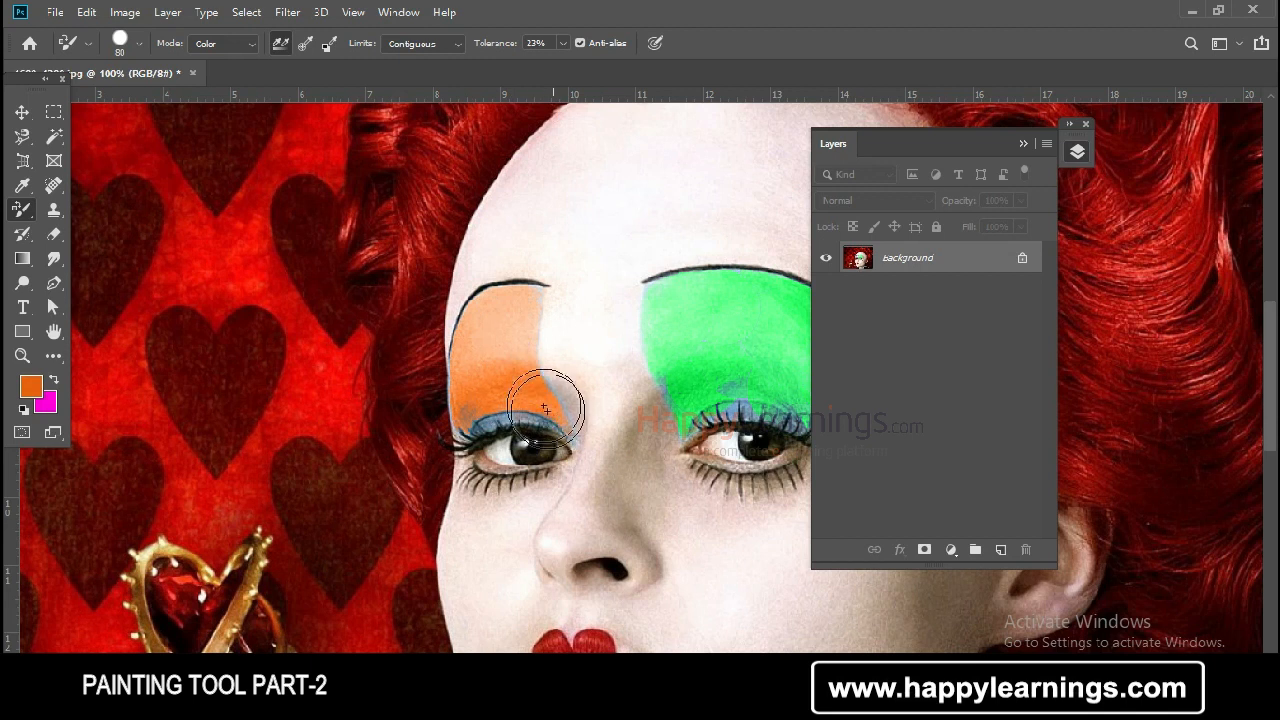
# Step: Switch sampling to Once, undo the last orange recoloring, and paint orange over the lower outer part of the left-hand eyeshadow
pyautogui.click(305, 44)
pyautogui.hotkey('ctrl', 'z')
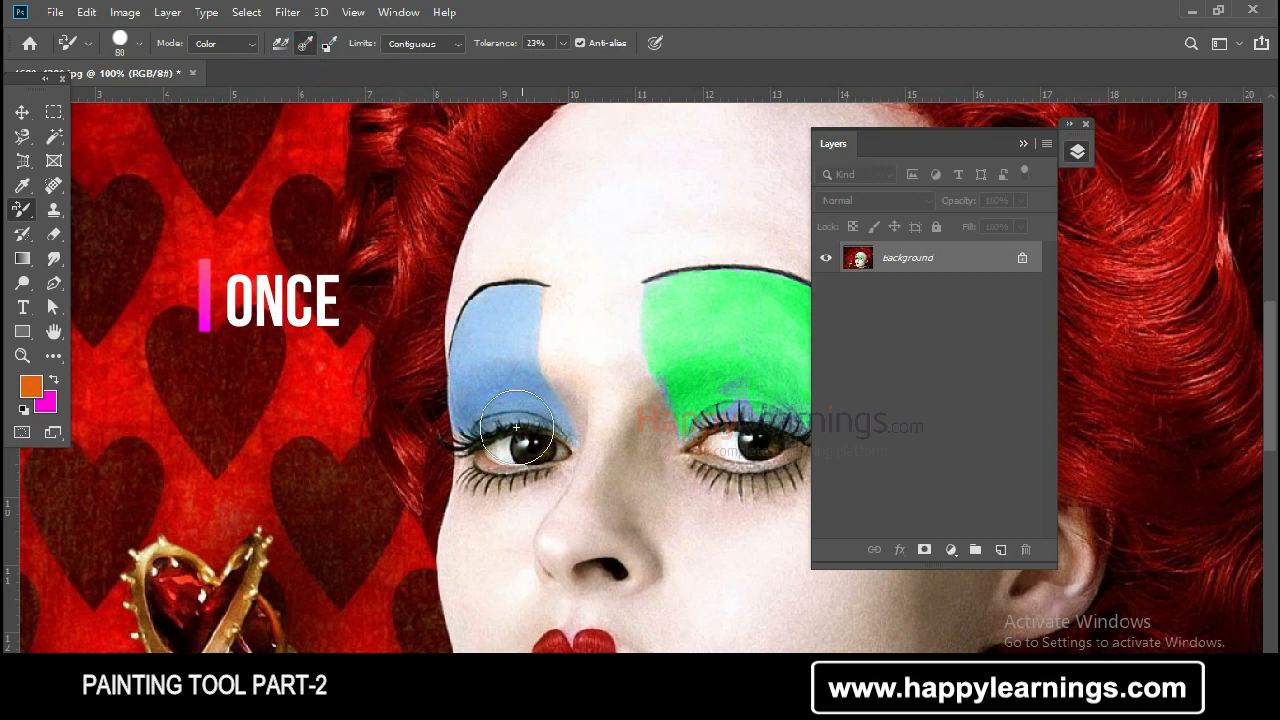
pyautogui.moveTo(463, 389)
pyautogui.mouseDown()
pyautogui.moveTo(457, 400)
pyautogui.moveTo(471, 371)
pyautogui.moveTo(457, 349)
pyautogui.mouseUp()
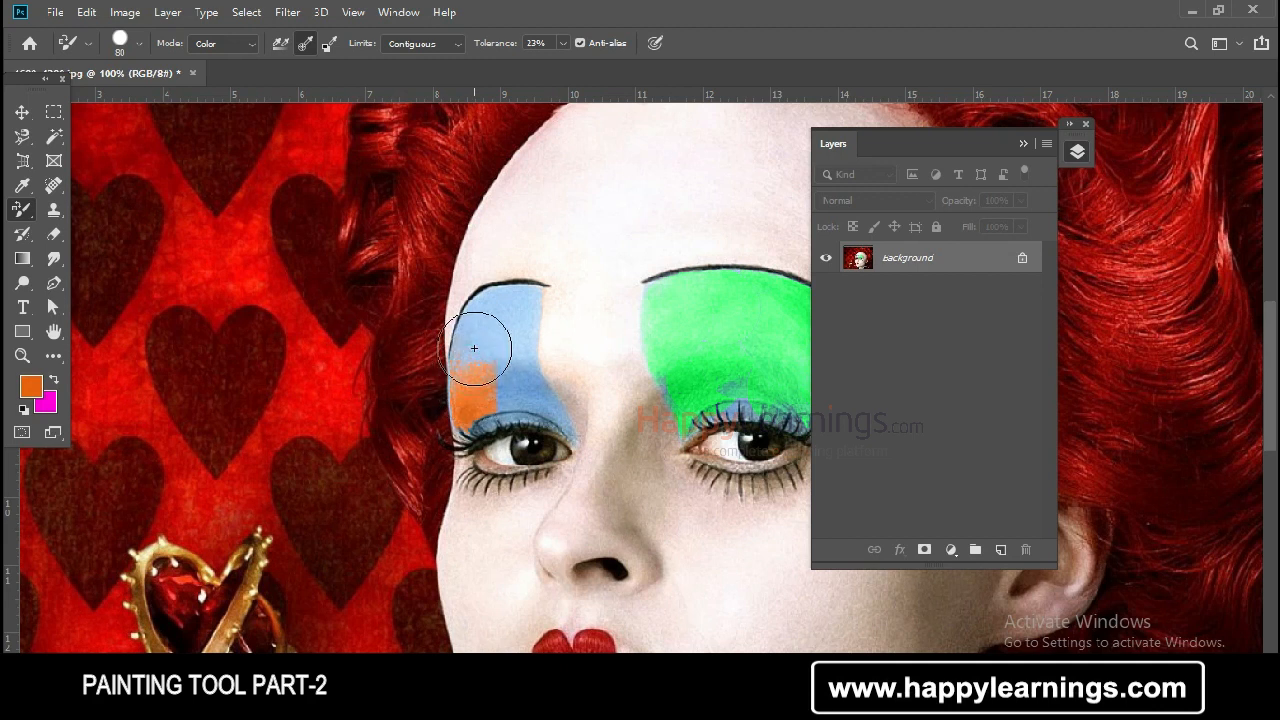
pyautogui.click(468, 378)
pyautogui.moveTo(468, 378); pyautogui.dragTo(475, 394)
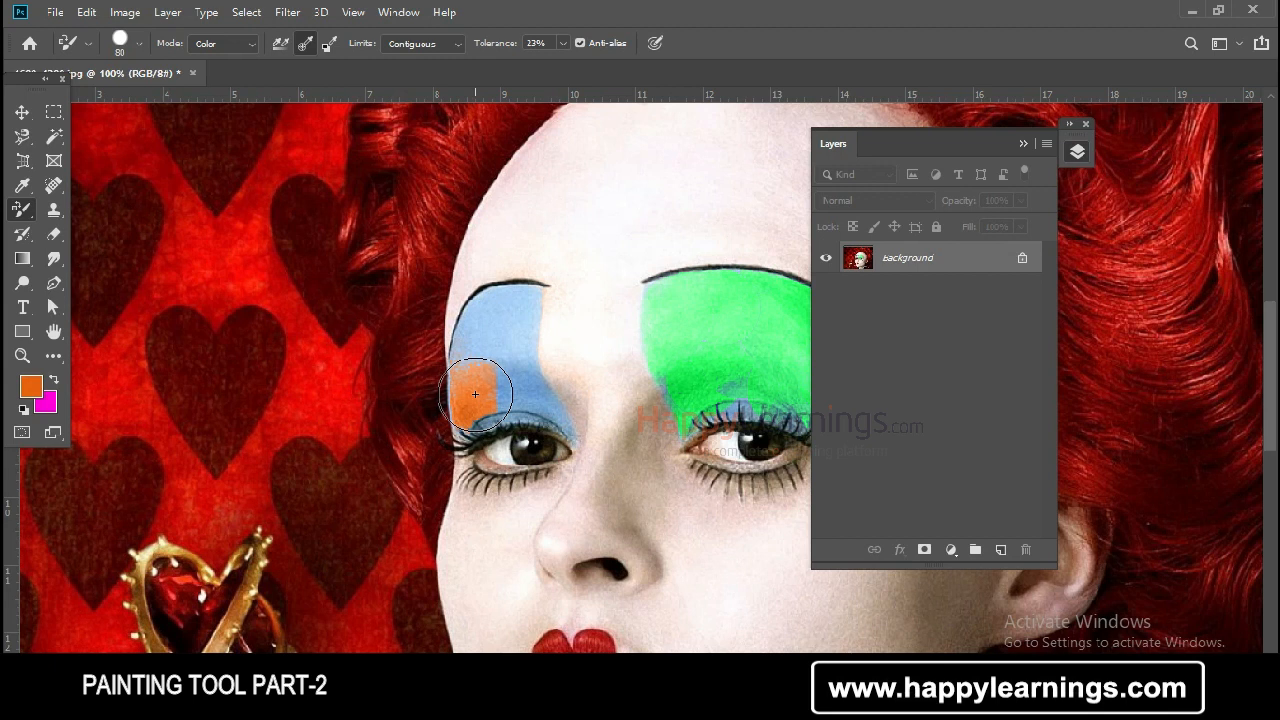
pyautogui.moveTo(475, 394); pyautogui.dragTo(477, 378)
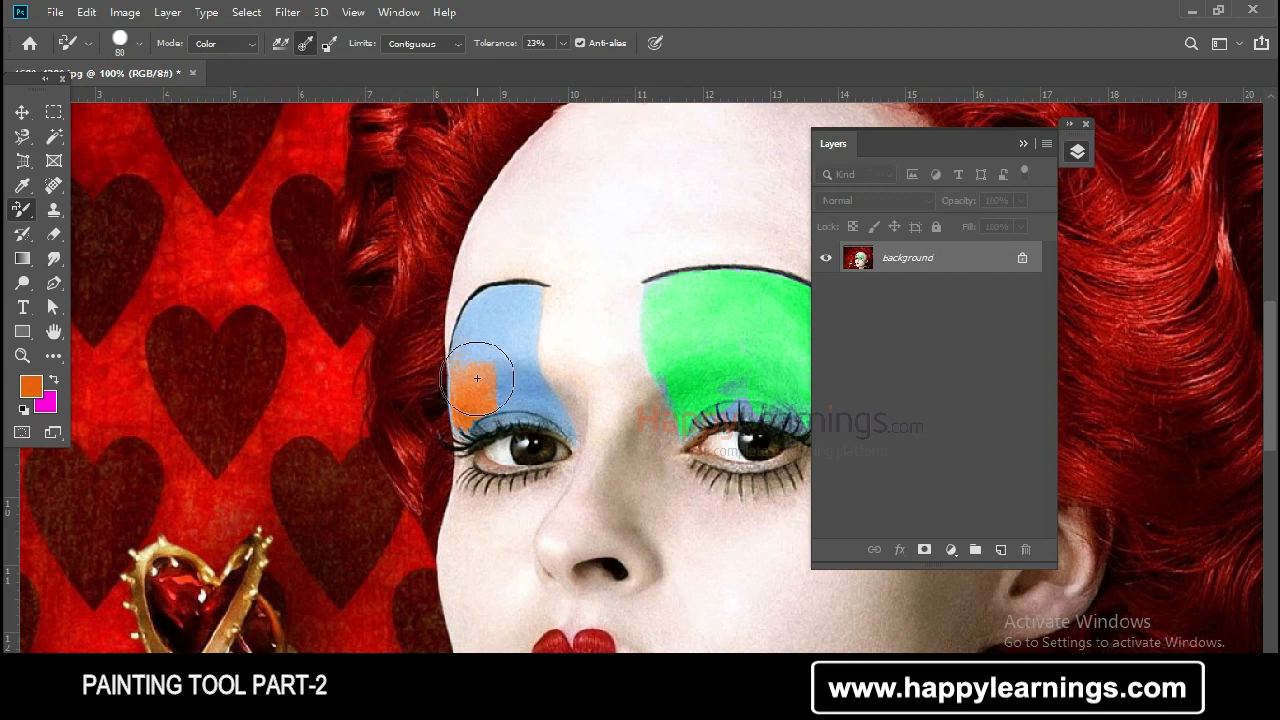
# Step: Set the Color Replacement tool's sampling to Background Swatch
pyautogui.click(332, 49)
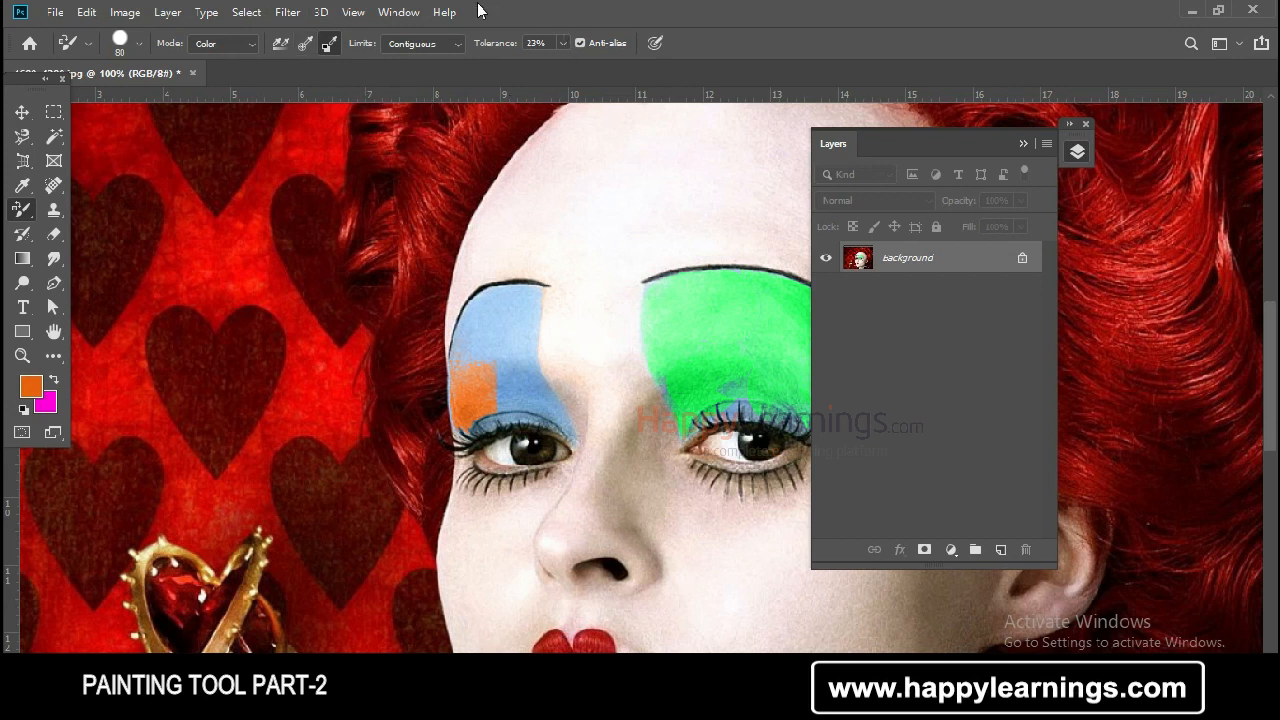
pyautogui.rightClick(18, 210)
pyautogui.click(114, 249)
pyautogui.rightClick(20, 210)
pyautogui.click(114, 249)
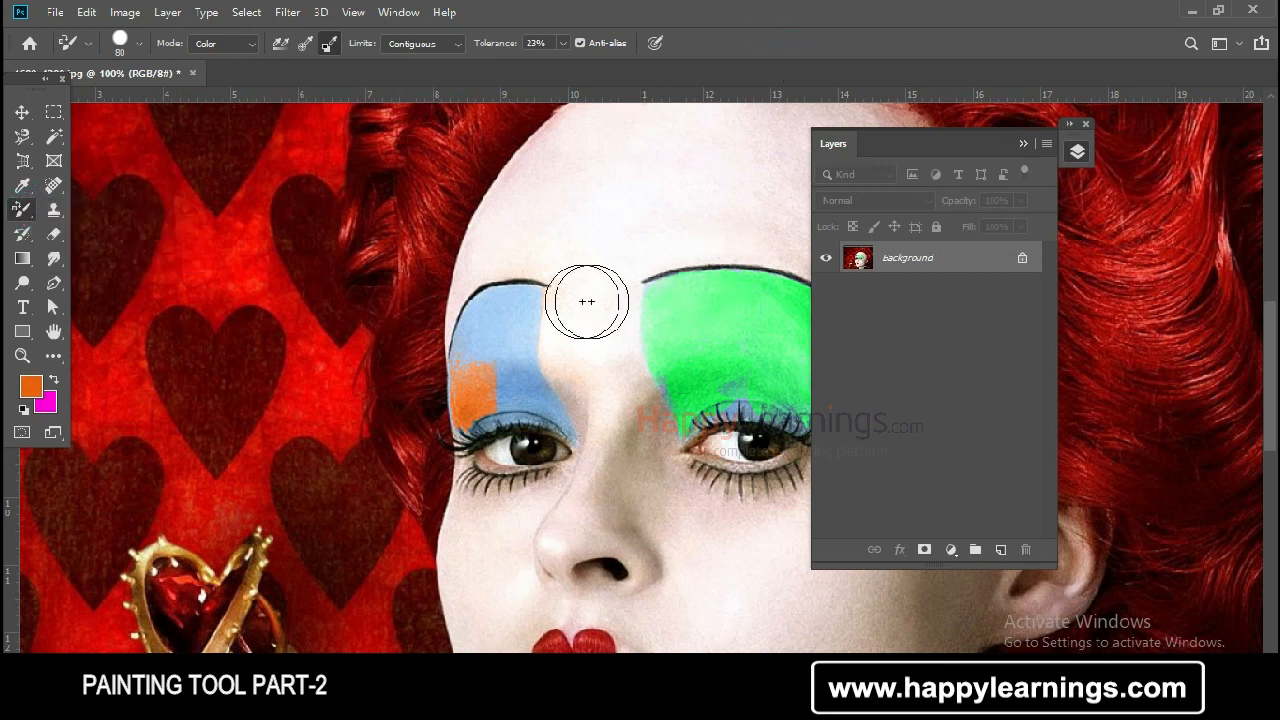